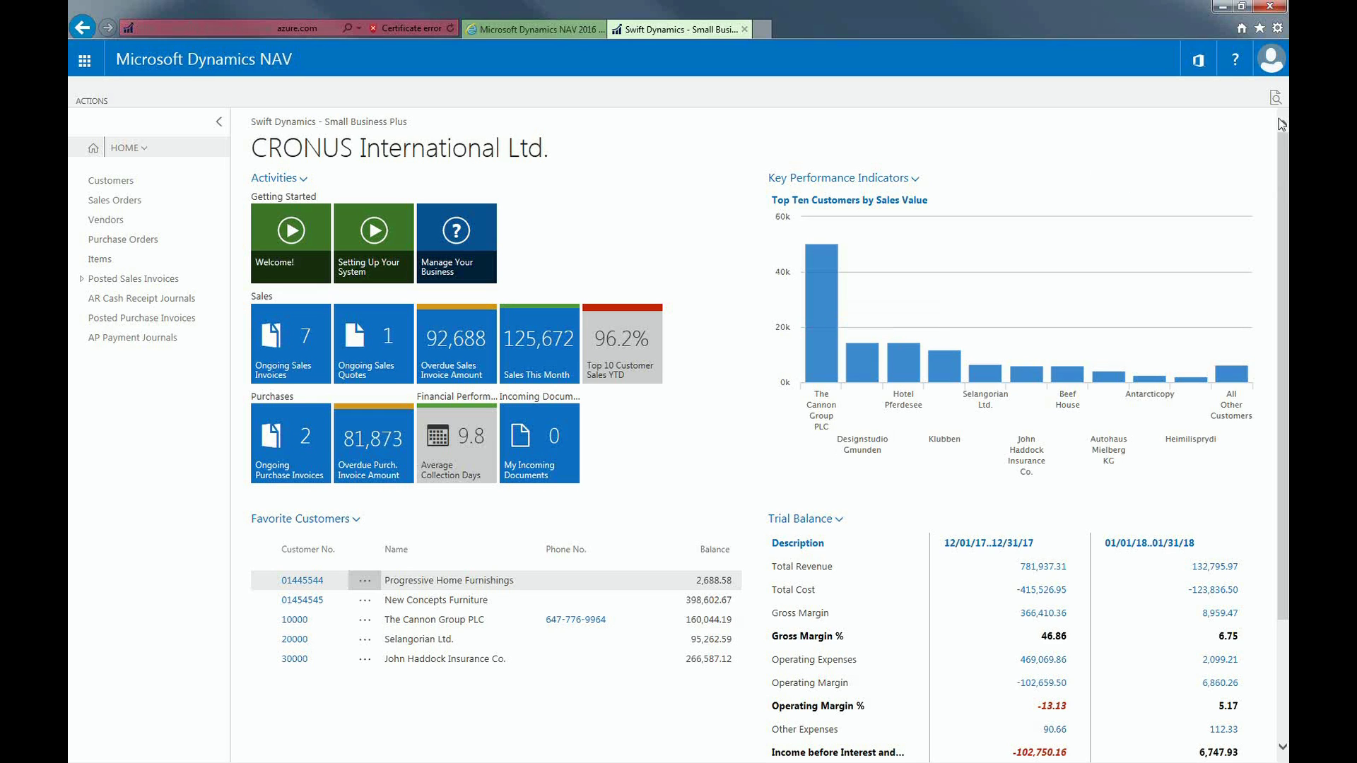
Open the search for pages and reports from the Role Center
click(1276, 99)
Find the Bank Acc. Reconciliation list and start a new reconciliation for bank account WWB-EUR
text(b)
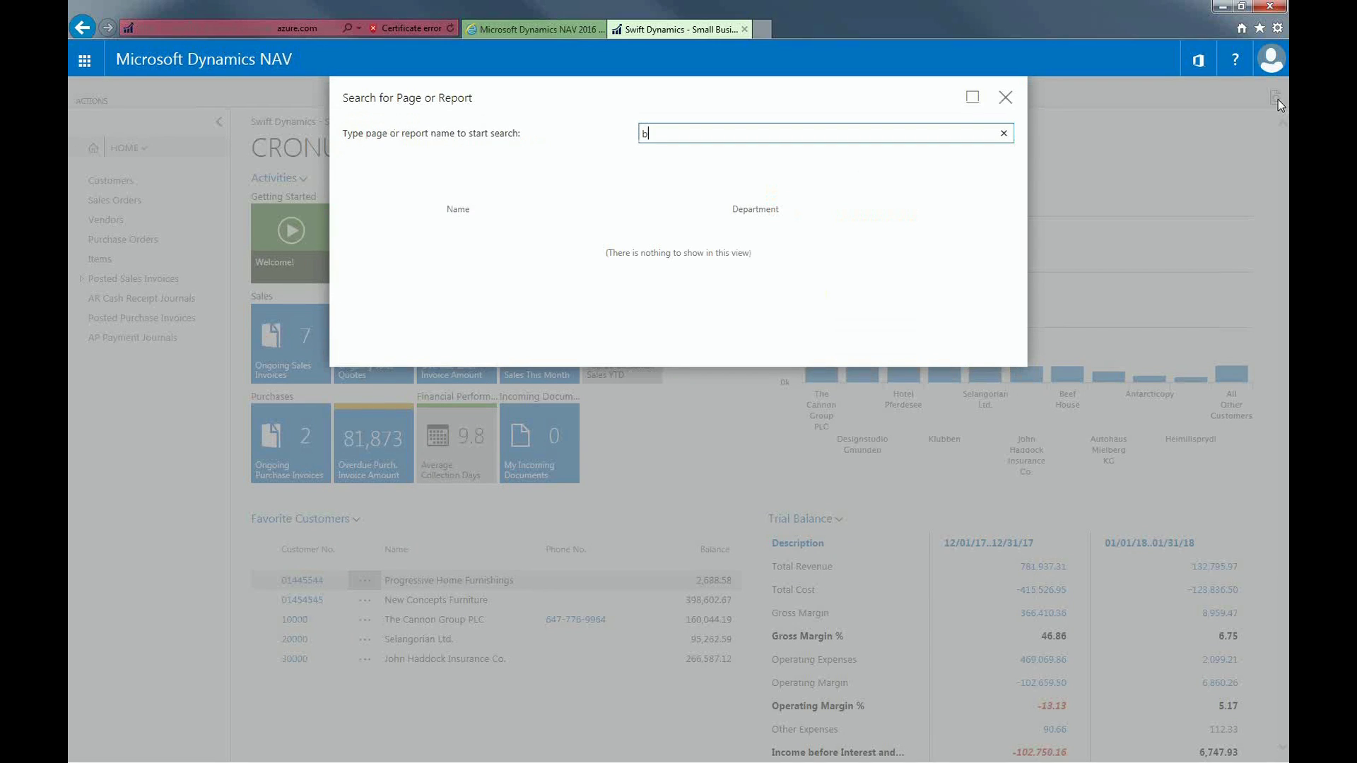
text(ank rec)
click(515, 237)
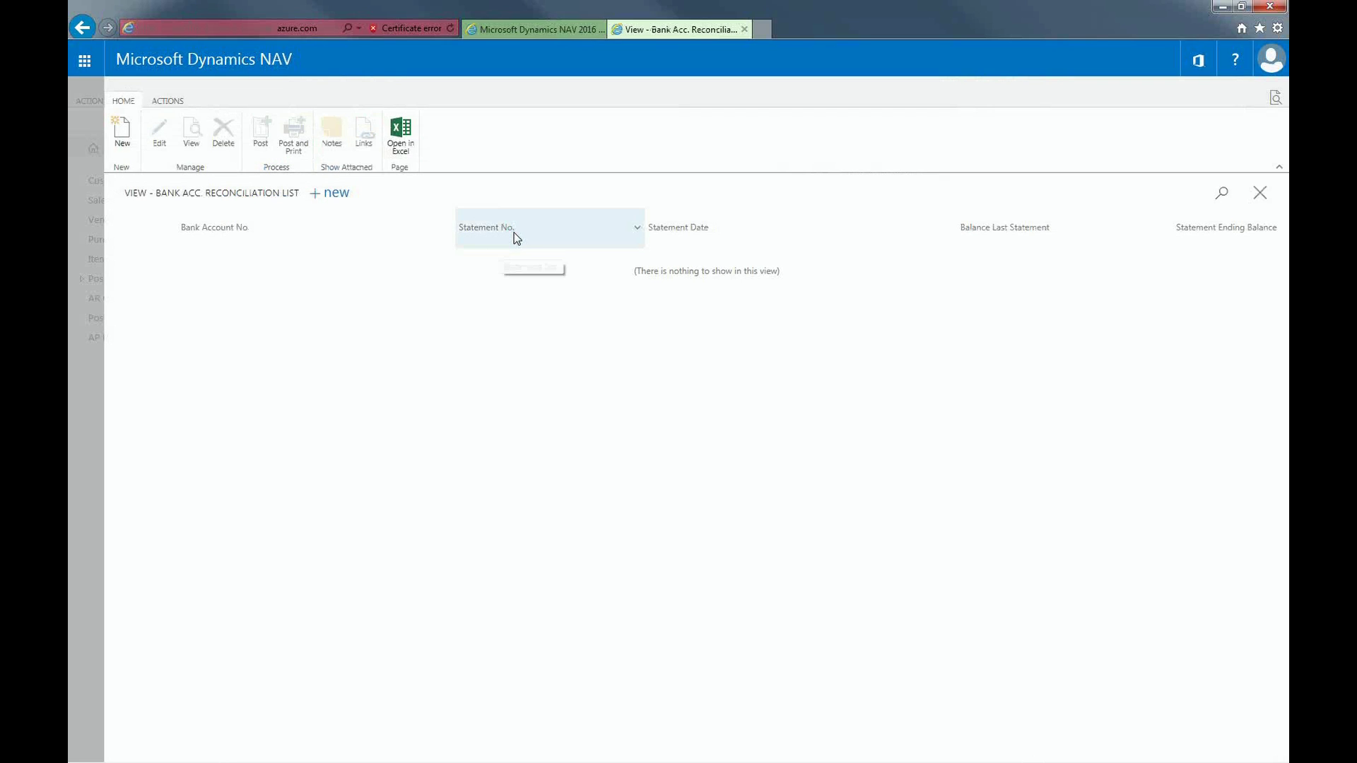
click(337, 194)
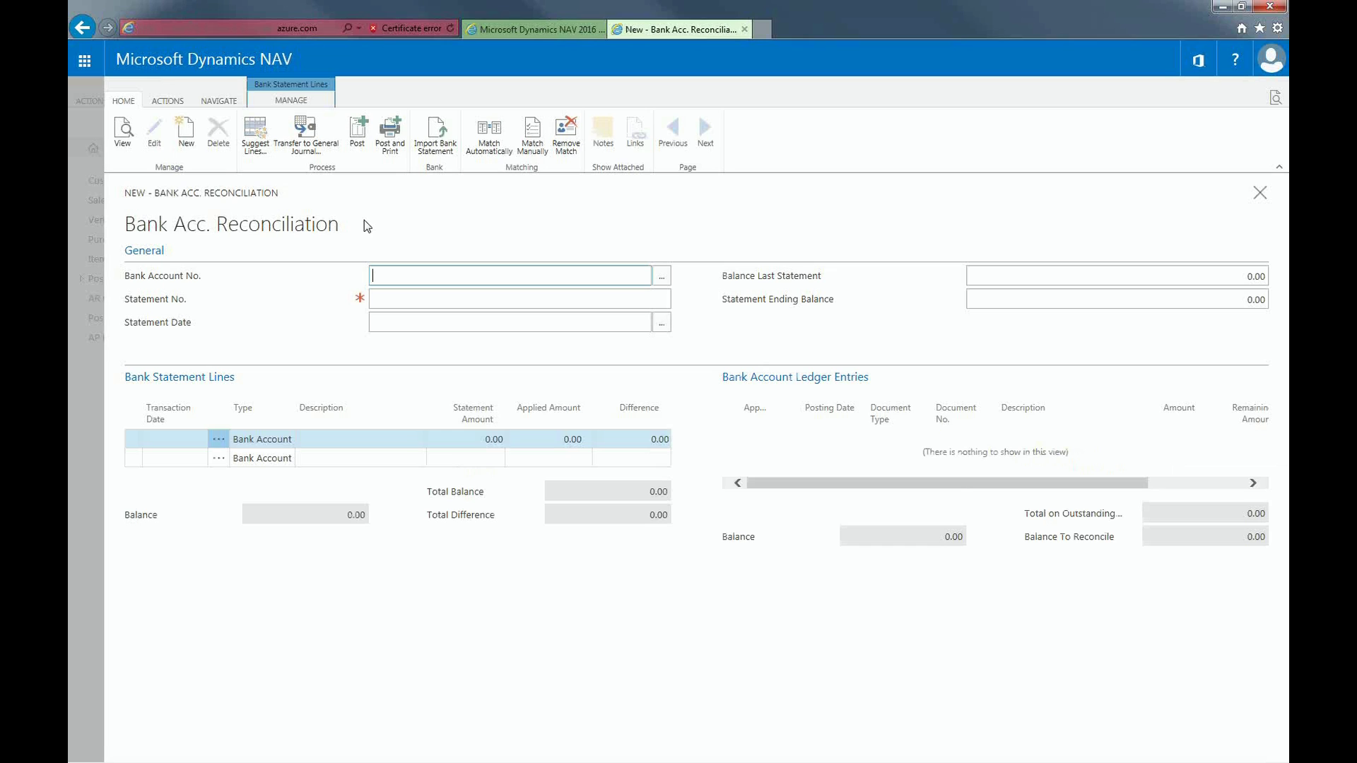
click(468, 273)
text(ww)
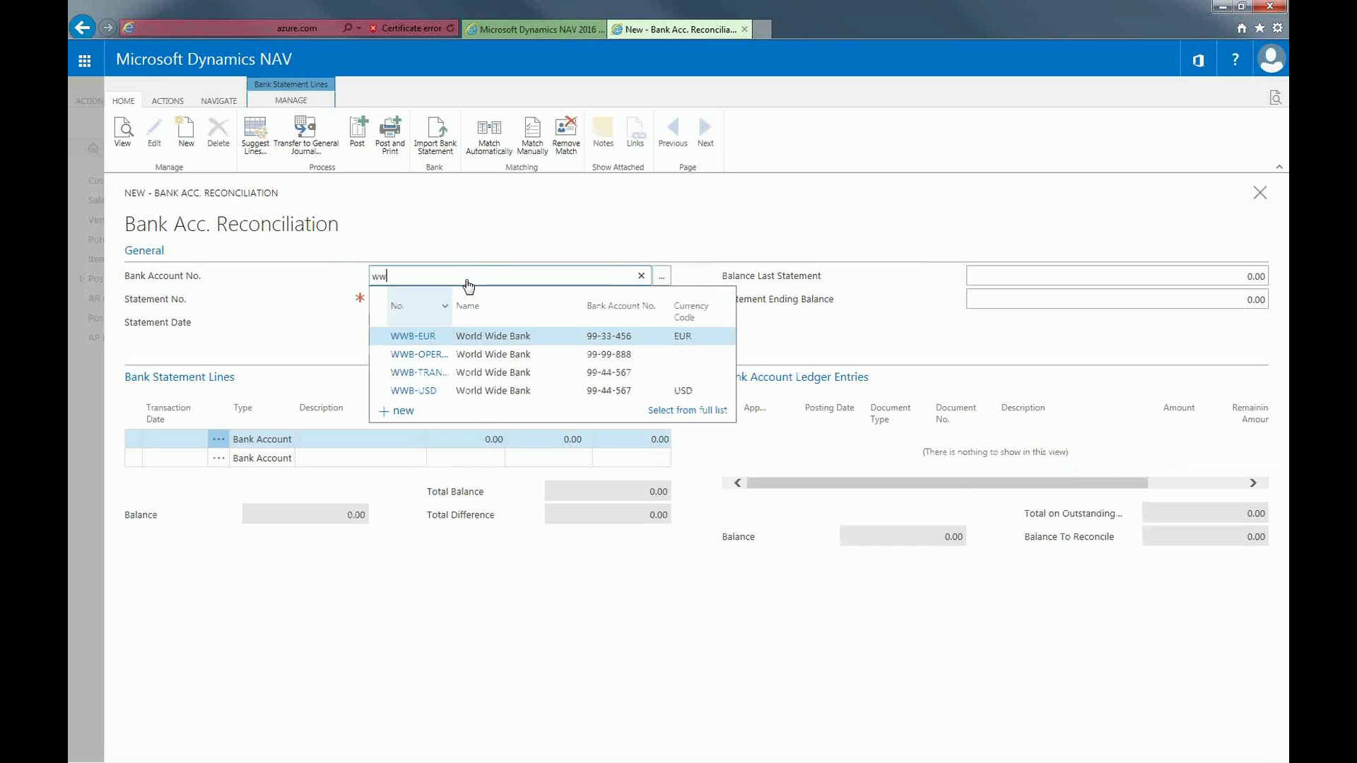
click(411, 346)
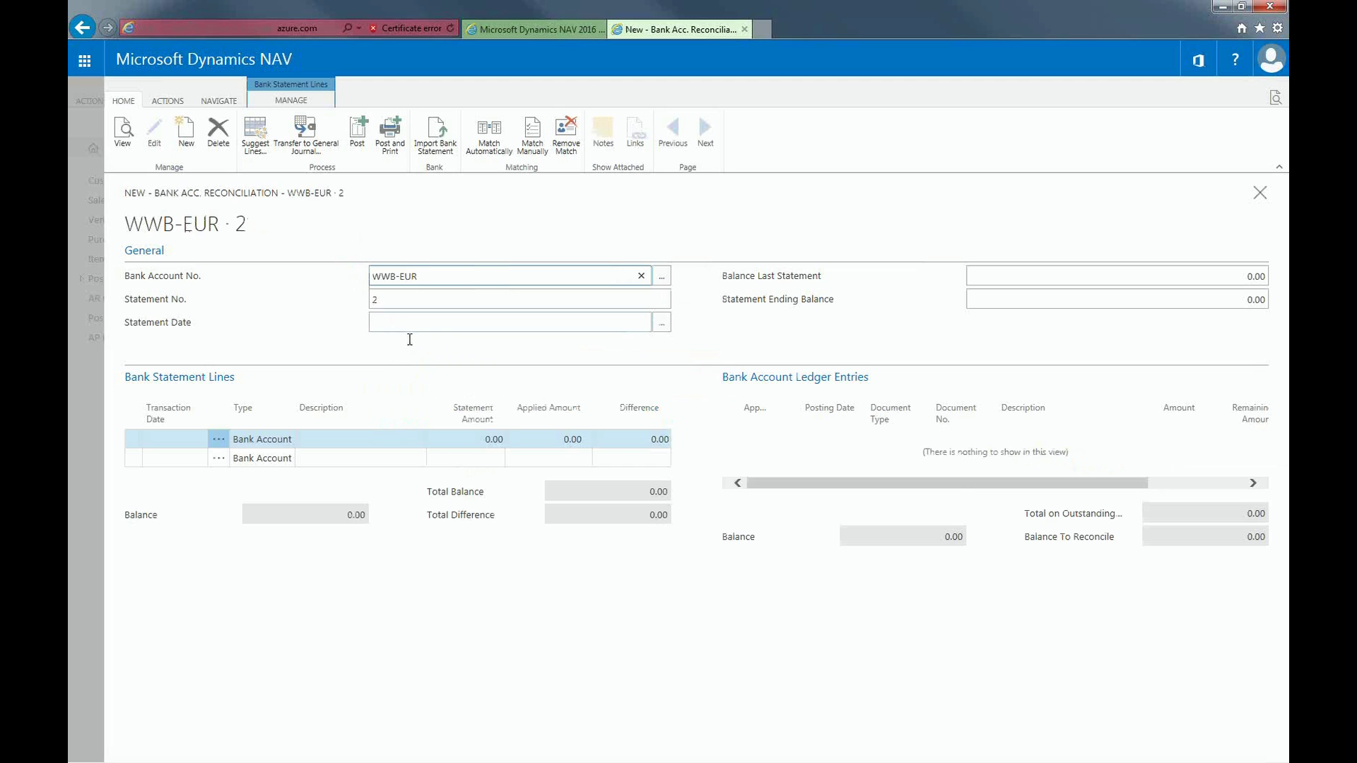
click(393, 306)
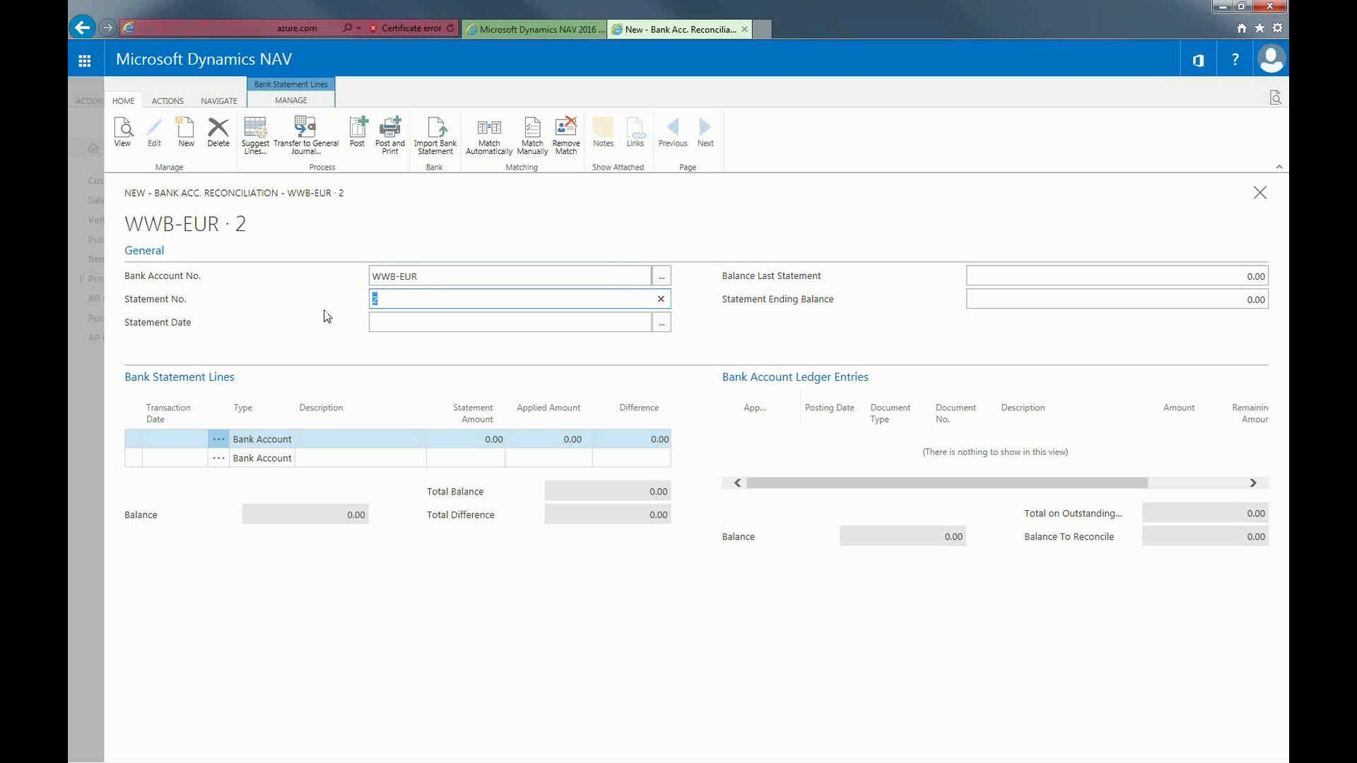
Enter statement number 1, statement date 2/1/2018 and ending balance 5137.38
key(BackSpace)
text(1)
key(Tab)
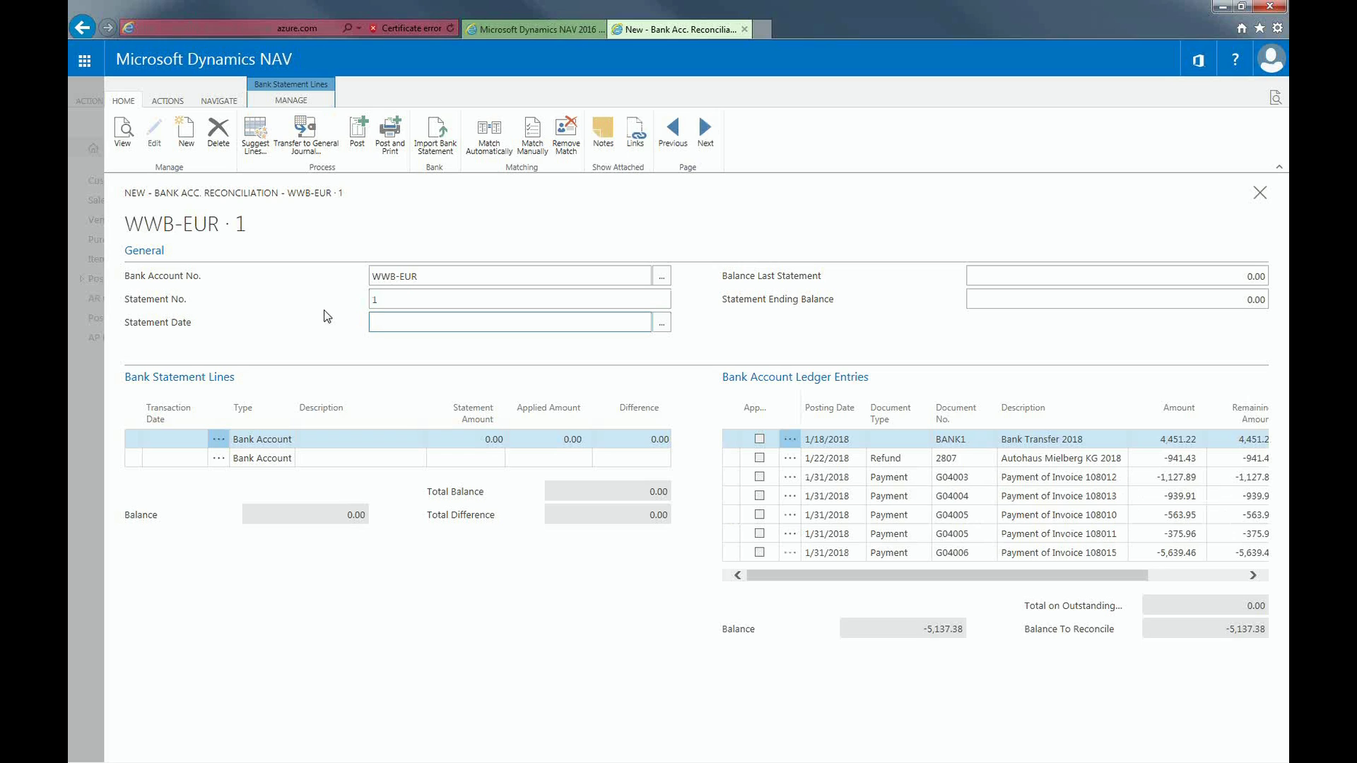
text(2/1/2018)
key(Tab)
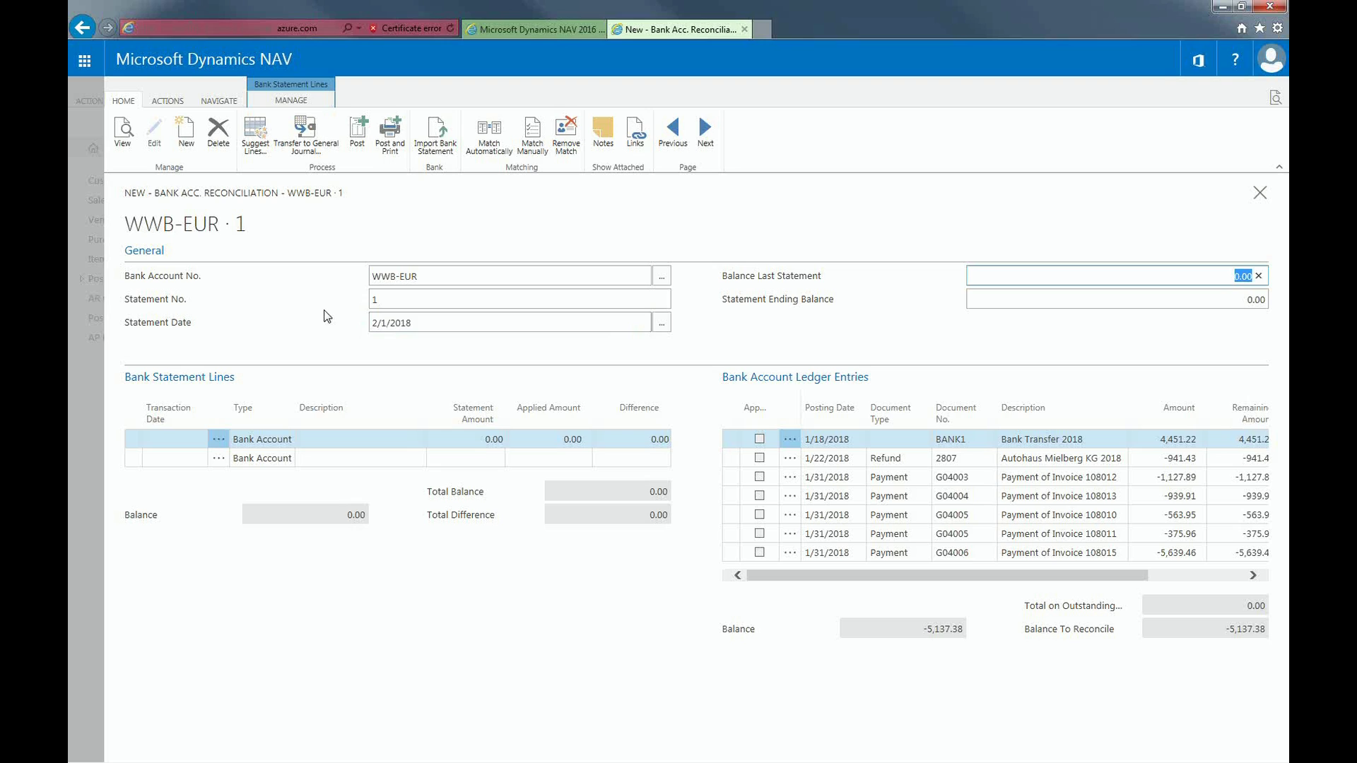
key(Tab)
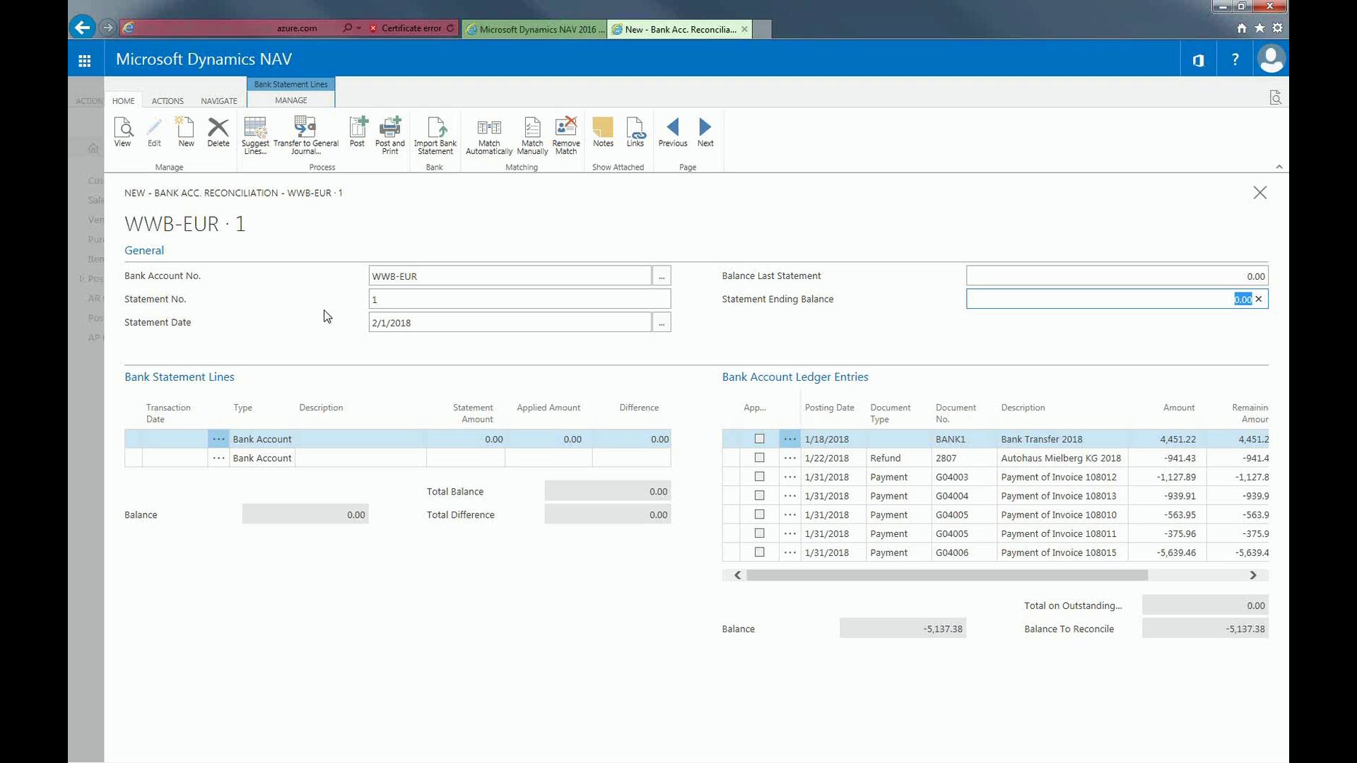
key(BackSpace)
text(5137.38)
click(327, 315)
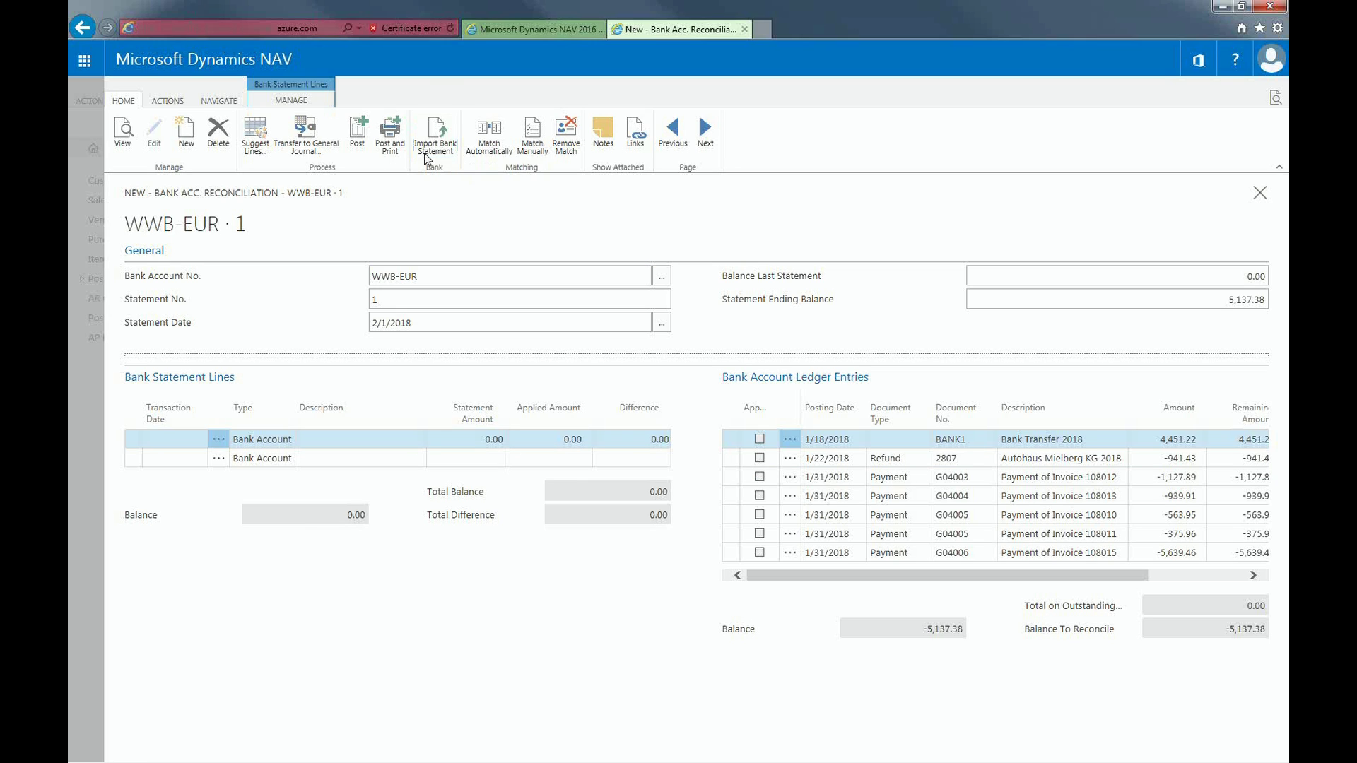
Suggest statement lines, then add a 1/31/2018 Bank fees line of 100.00
click(247, 145)
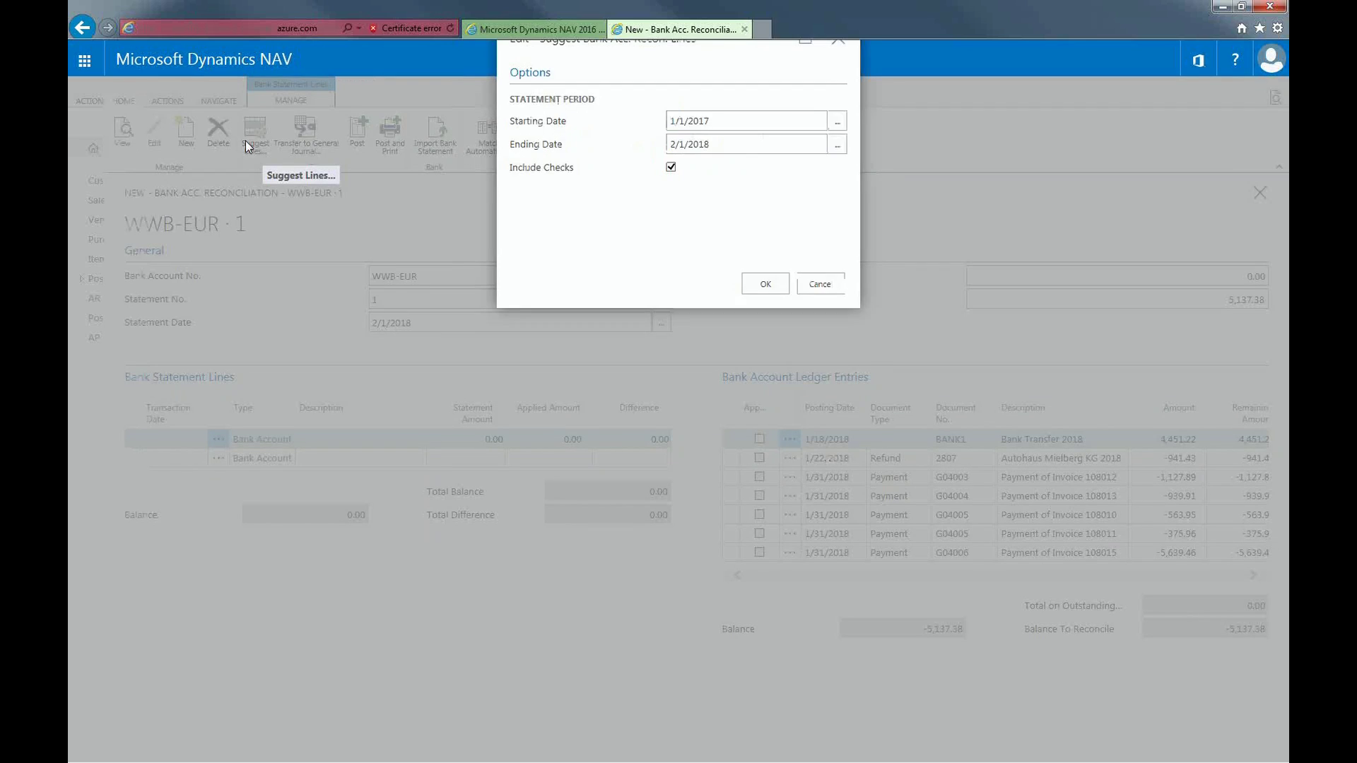
click(766, 343)
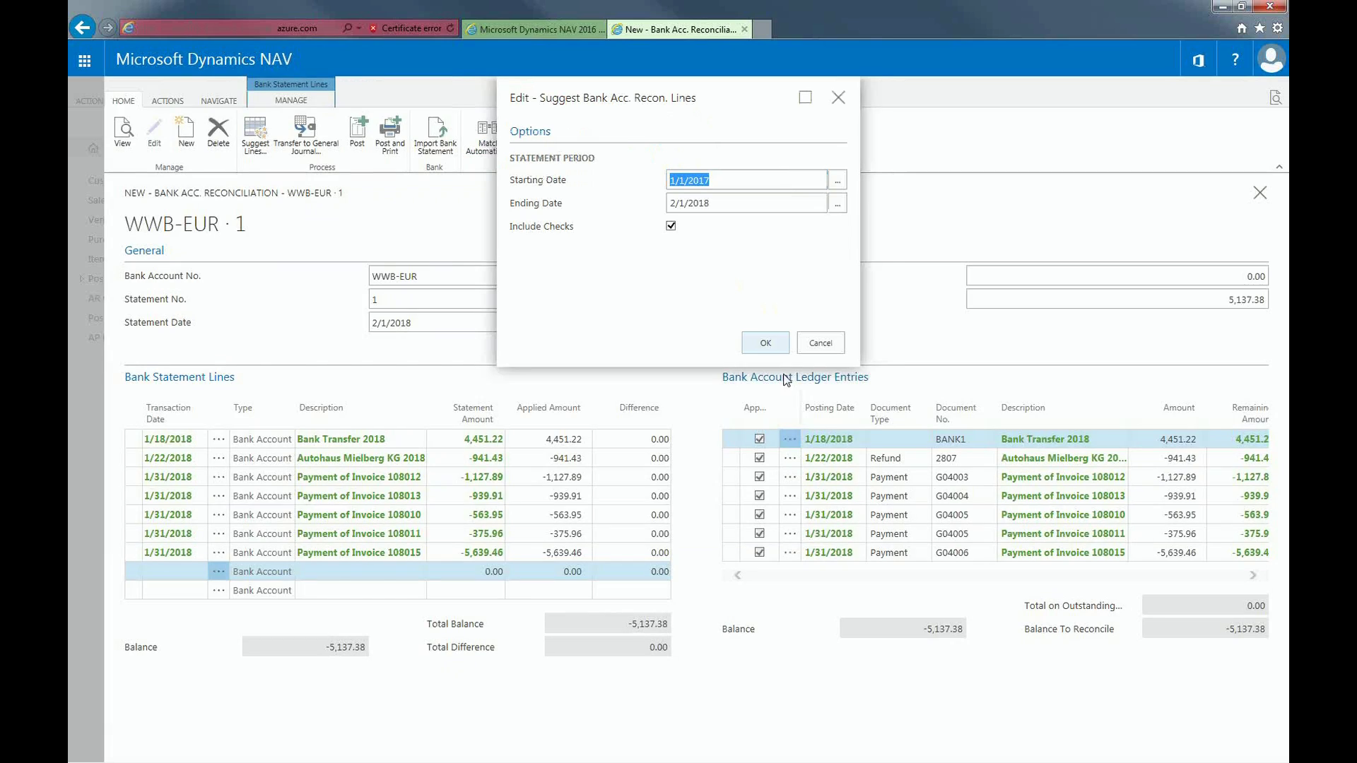
click(191, 574)
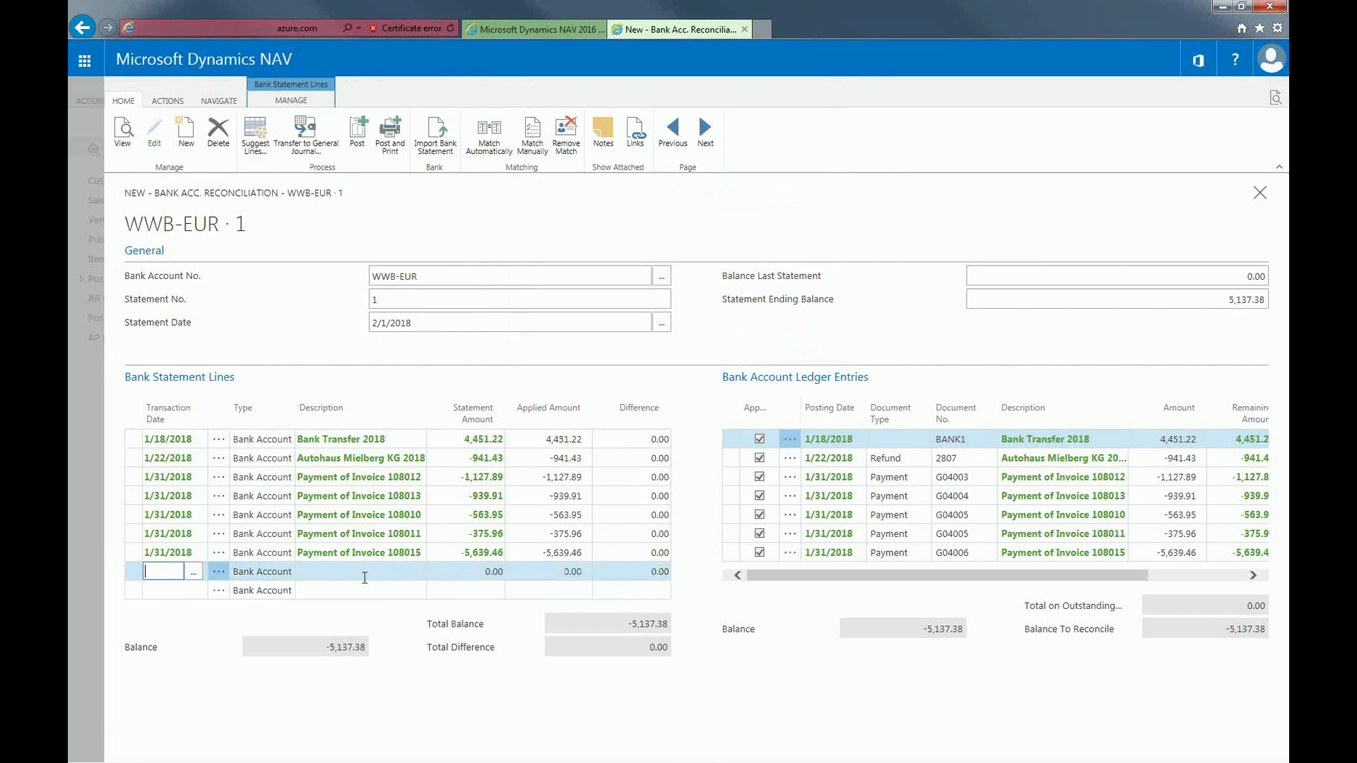
click(361, 572)
click(469, 572)
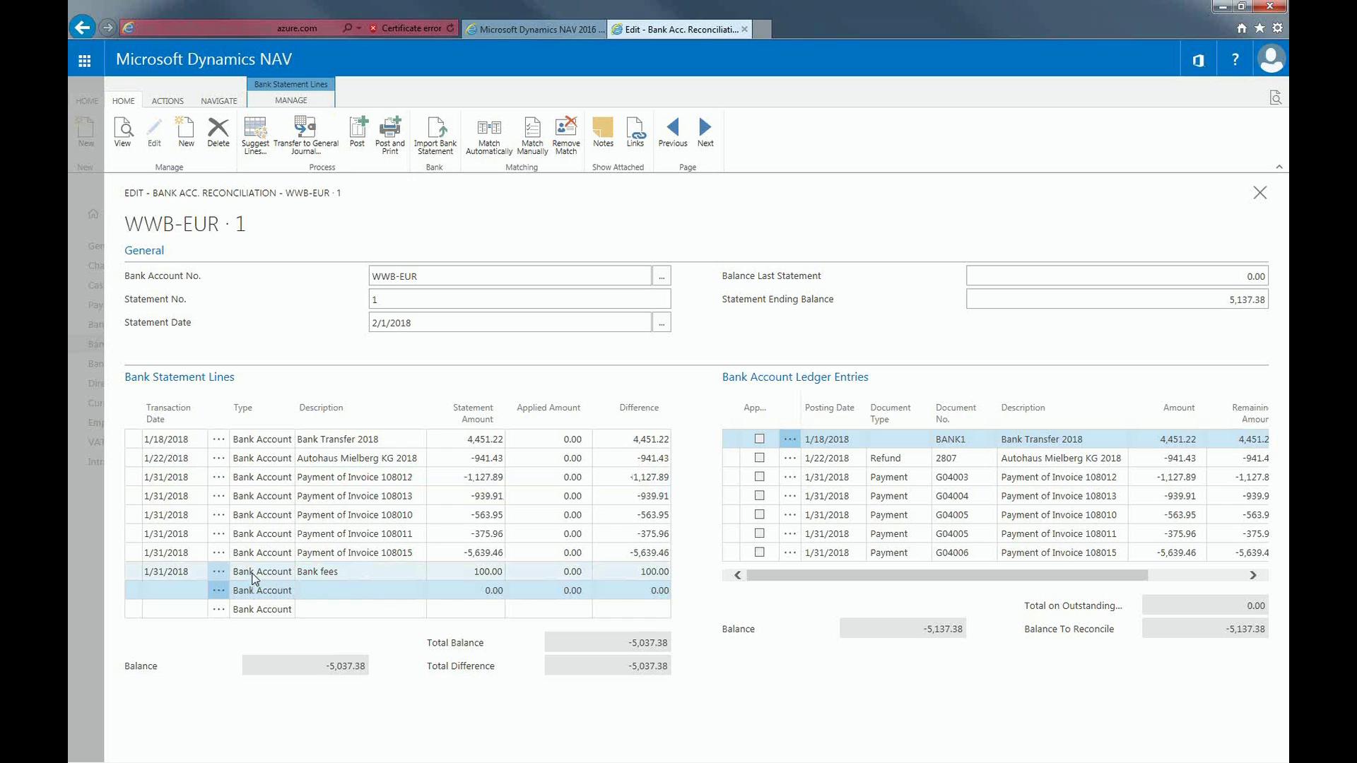
Match statement lines automatically with a transaction date tolerance of 1 day
click(488, 141)
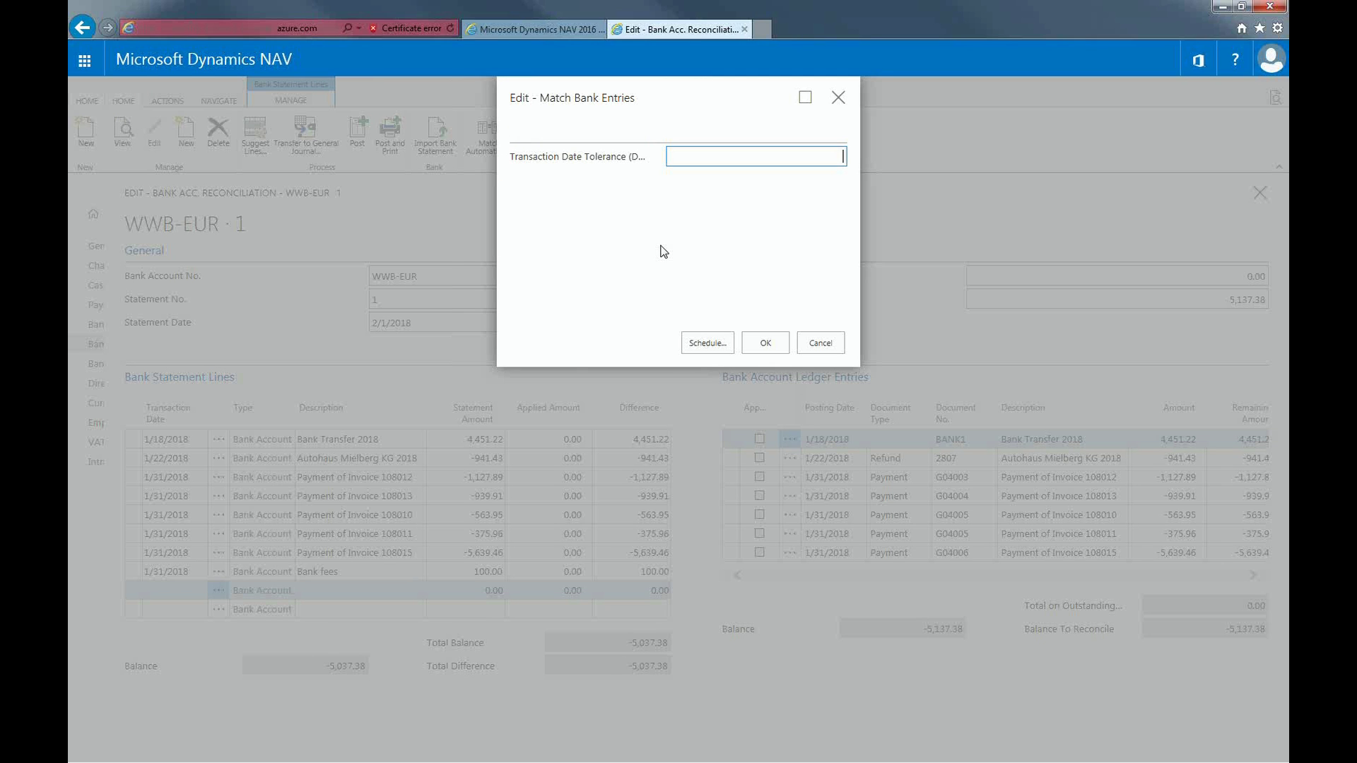
text(1)
click(767, 349)
click(766, 351)
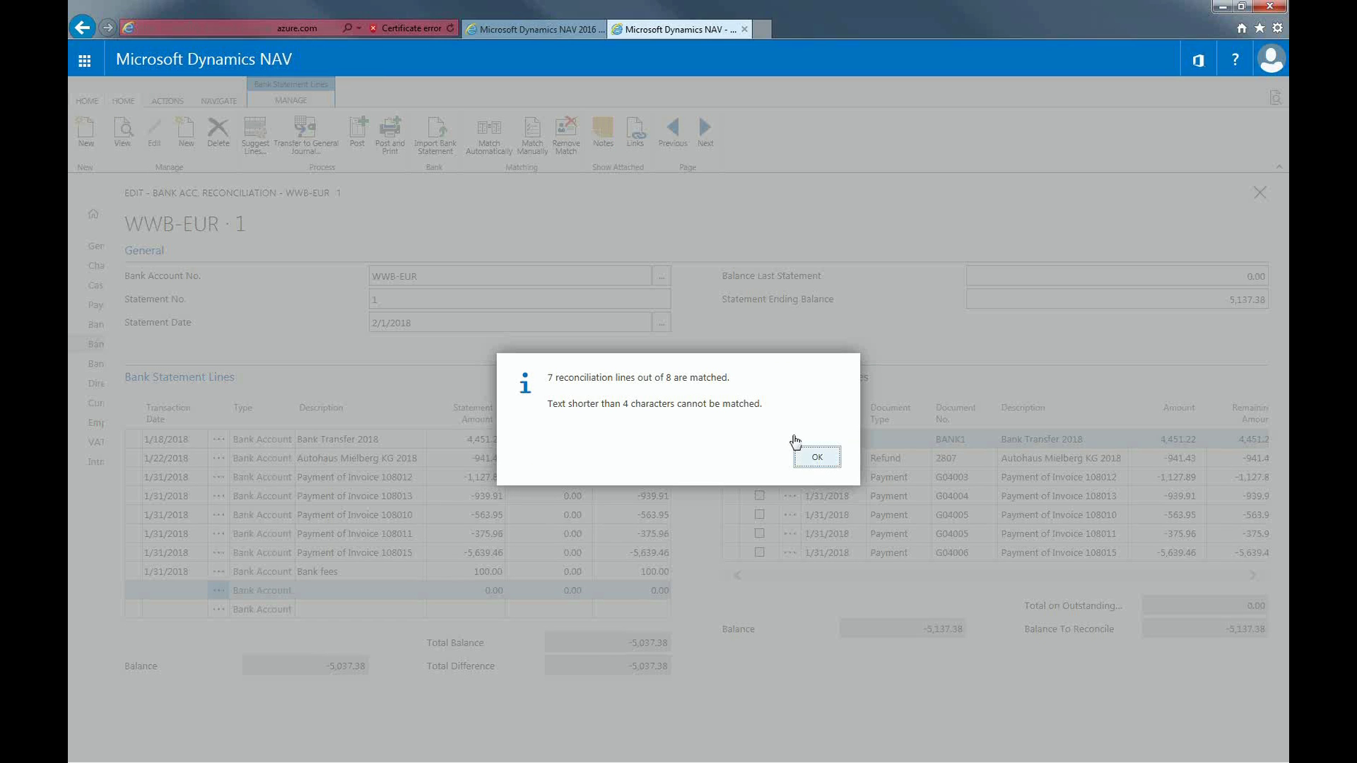
click(816, 458)
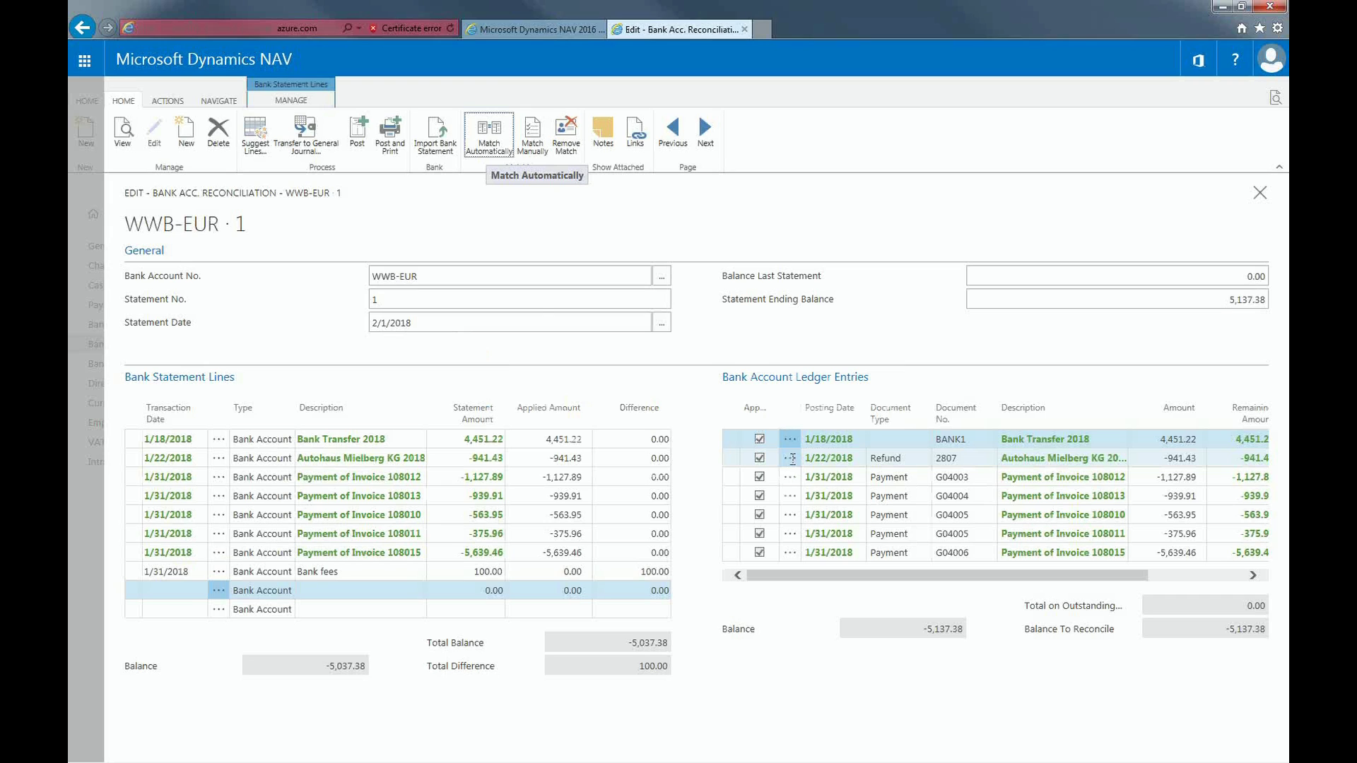
click(305, 135)
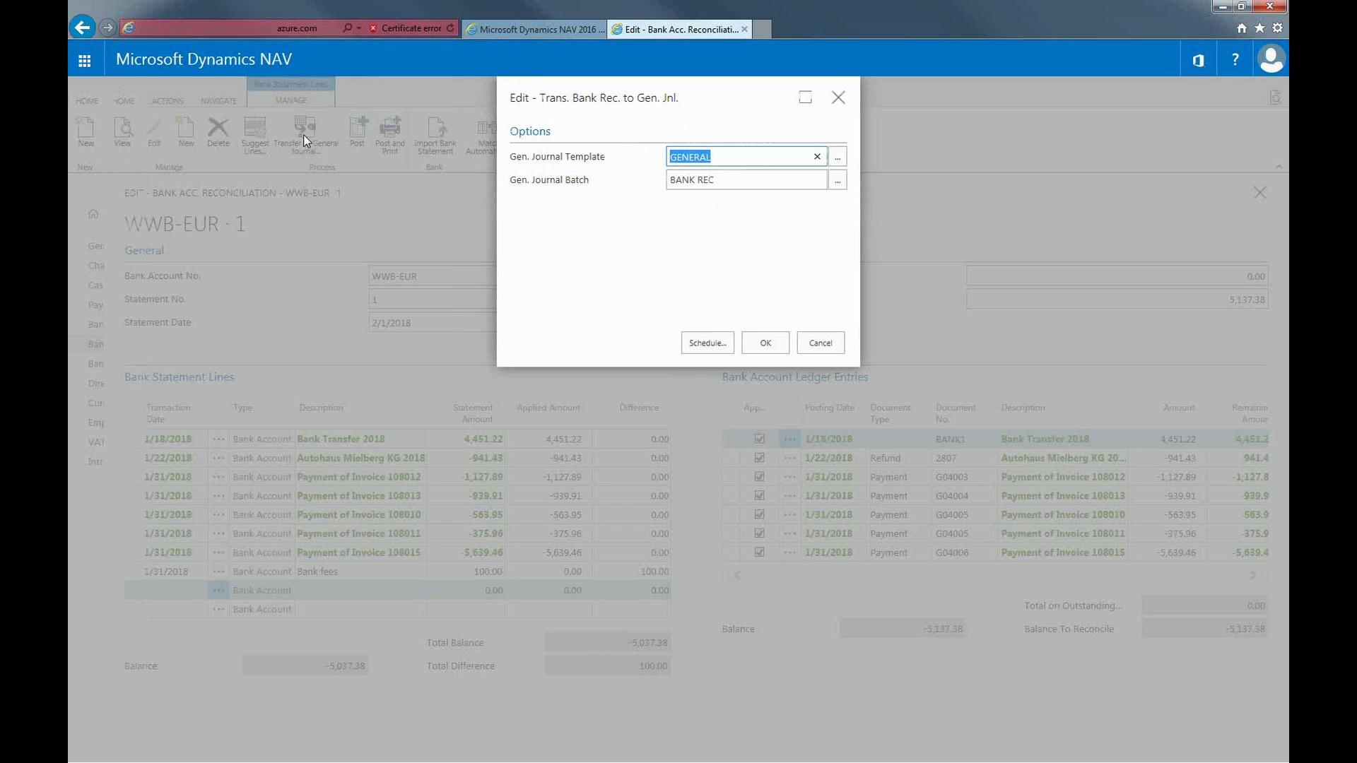
Transfer the unmatched Bank fees line to the BANK REC general journal and post it
click(766, 342)
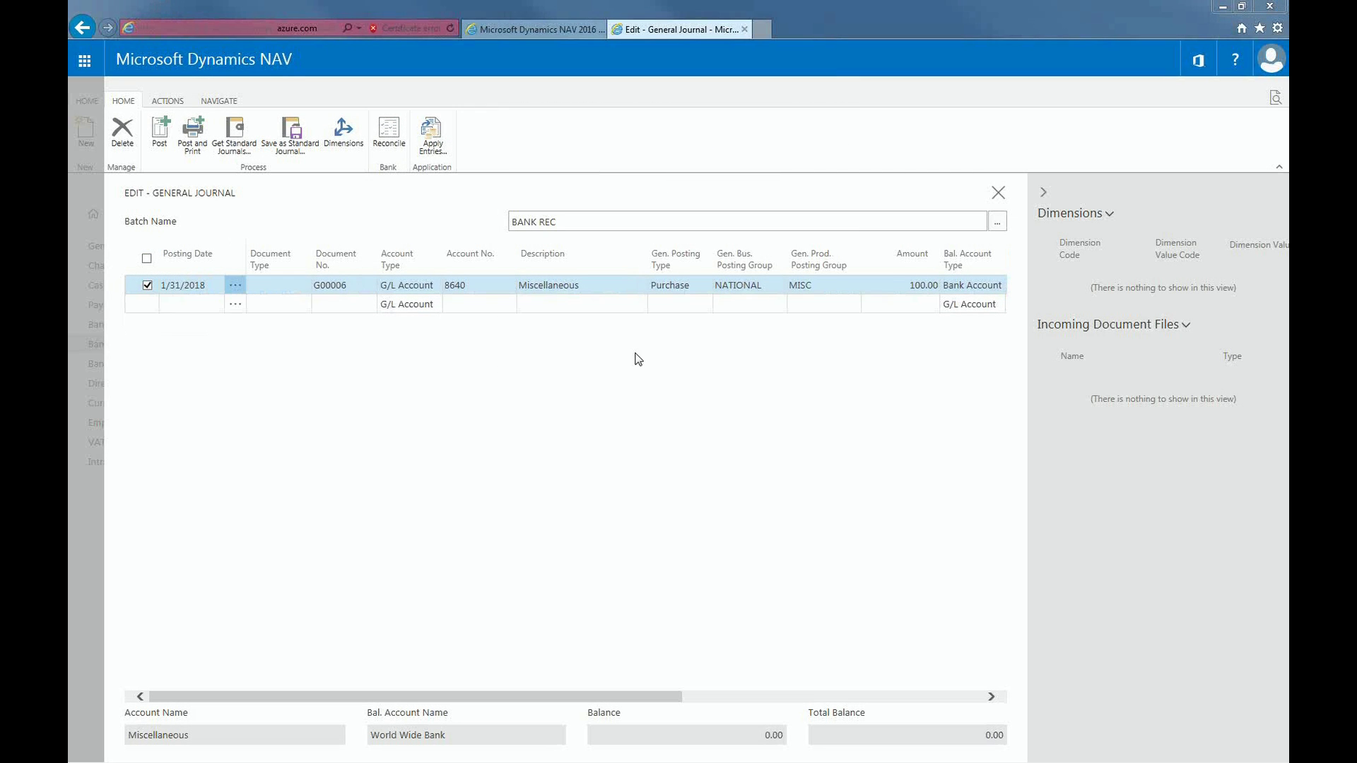
click(159, 141)
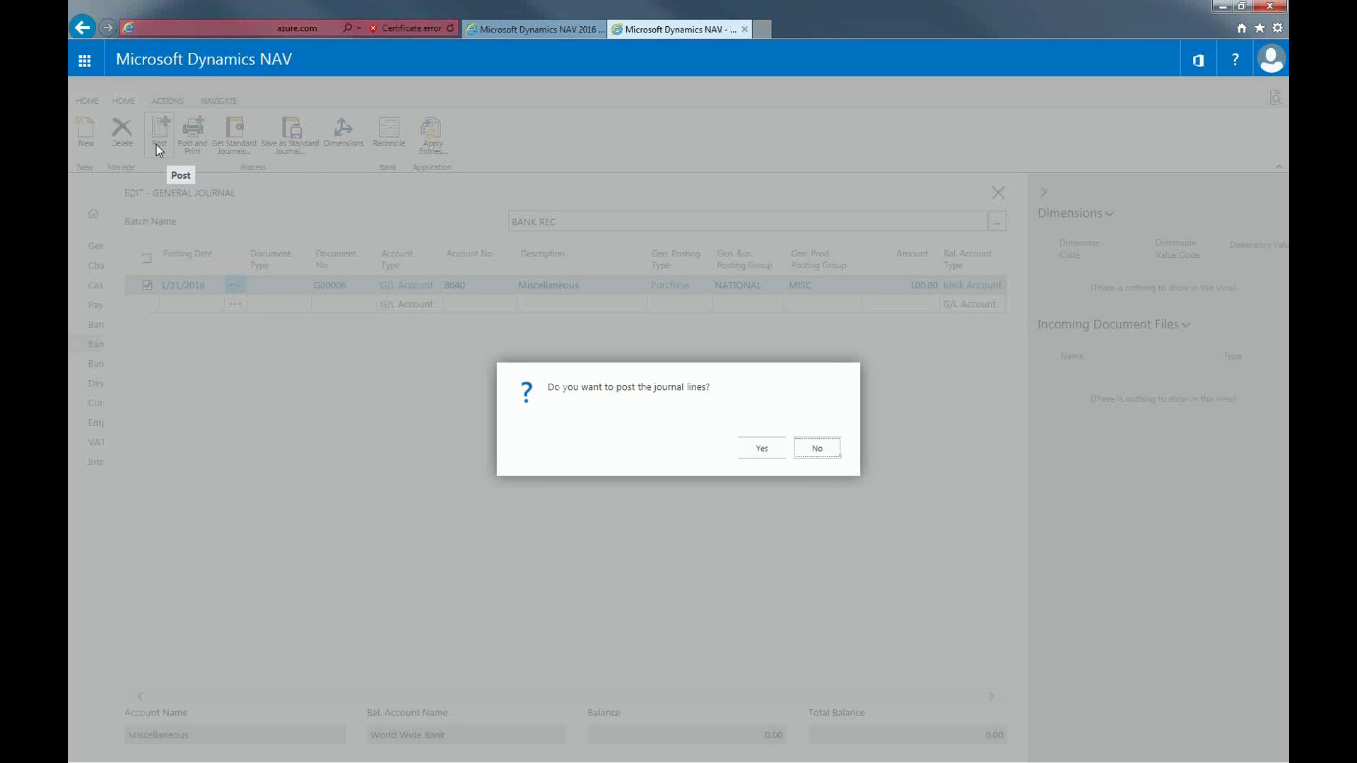
click(753, 454)
click(820, 451)
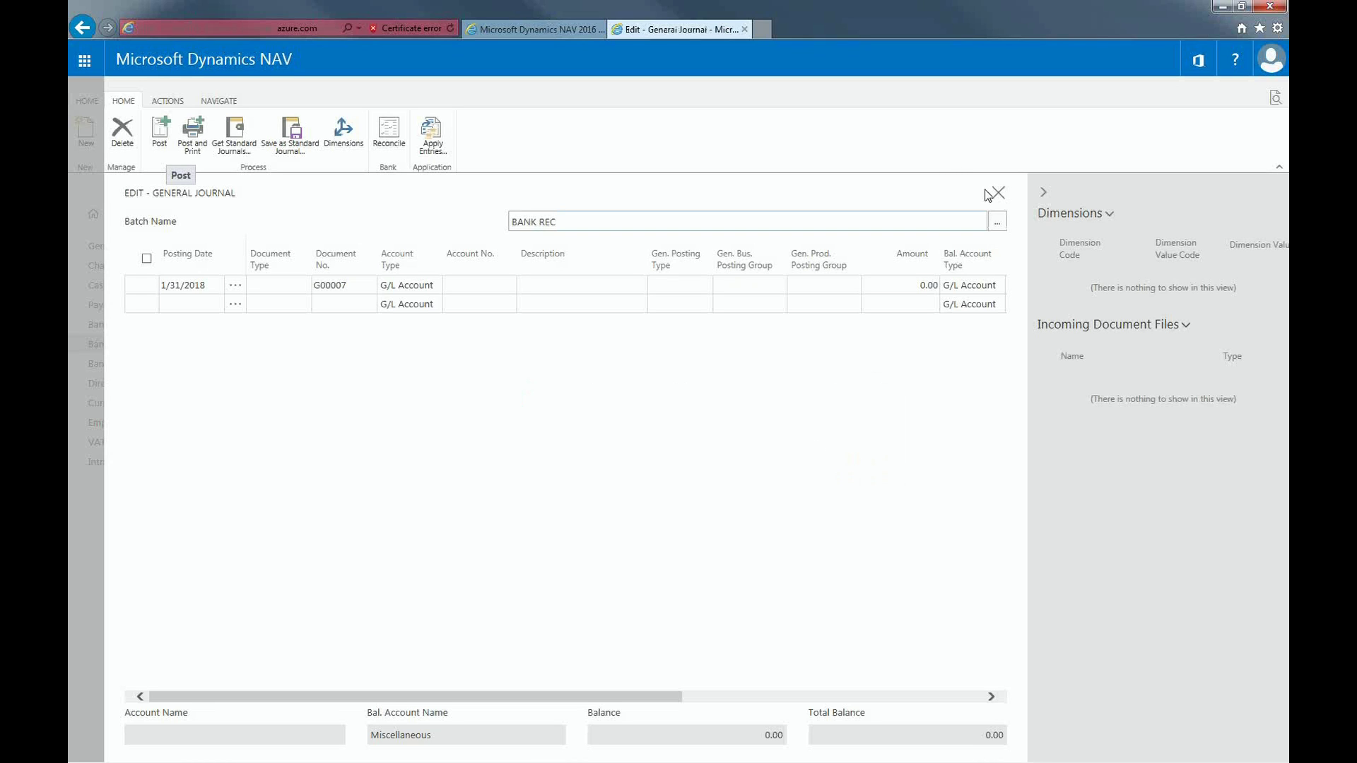
click(999, 192)
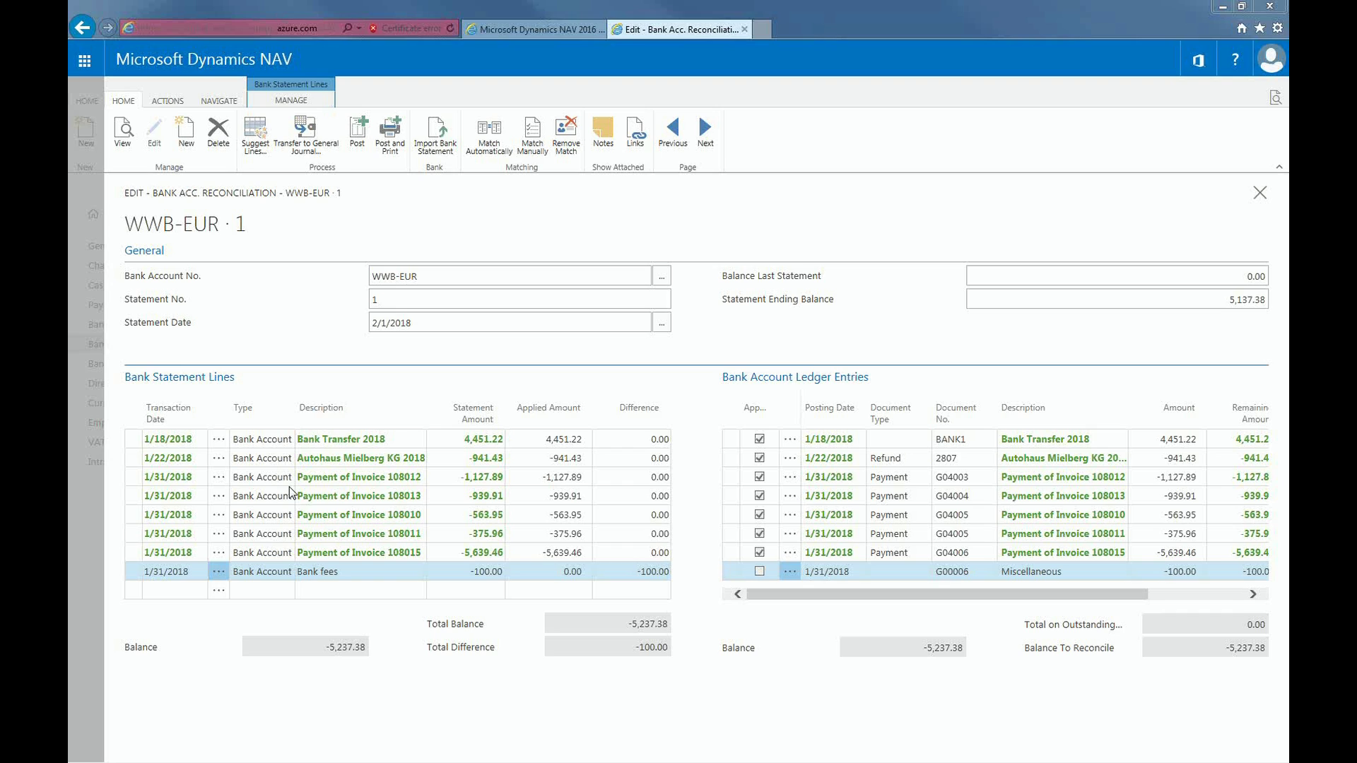
Manually match the Bank fees line to the G00006 Miscellaneous ledger entry
click(534, 149)
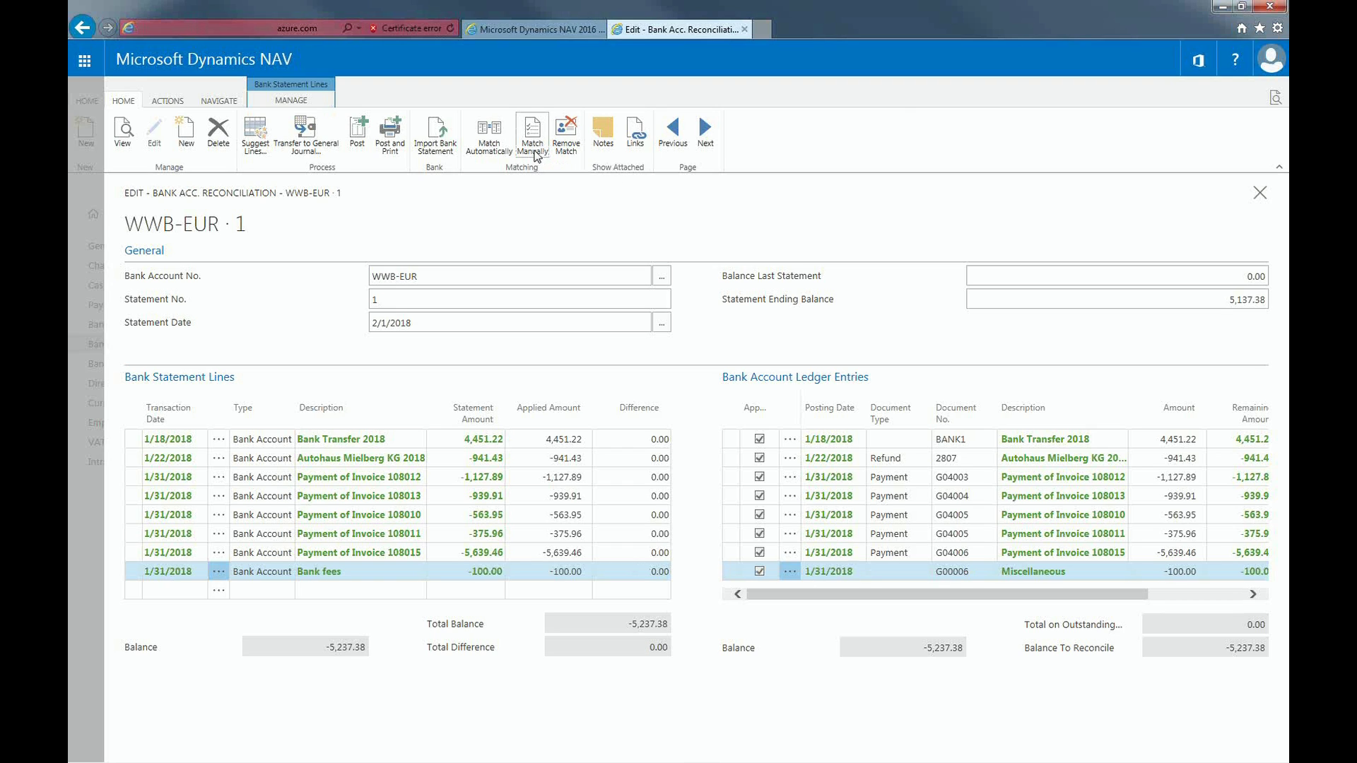